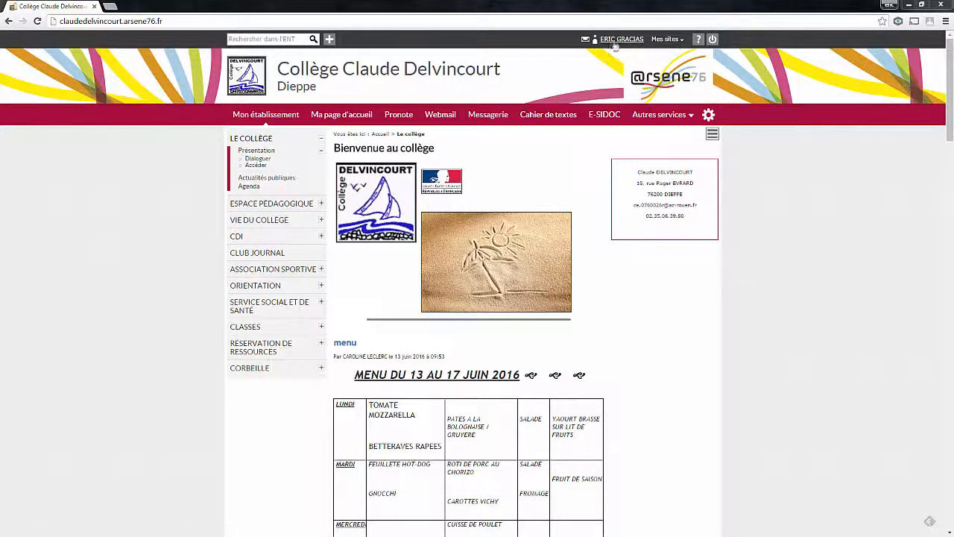
{"action": "left_click", "coordinate": [666, 39]}
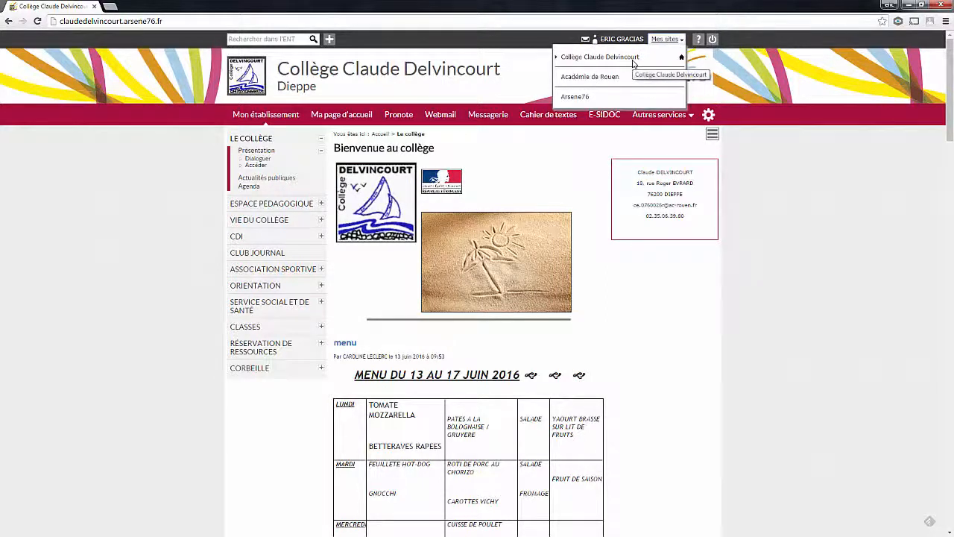
{"action": "left_click", "coordinate": [668, 39]}
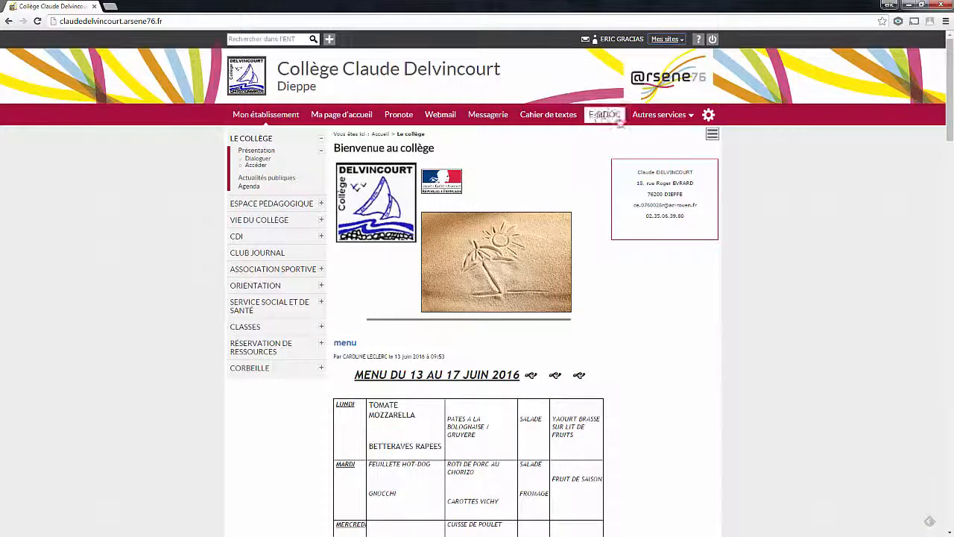
- Export the "tutoriel formulaire" template from the Formulaires service to the tutoriel folder as tutoriel_formulaire.xml, and close the browser window
{"action": "left_click", "coordinate": [658, 114]}
{"action": "left_click", "coordinate": [659, 177]}
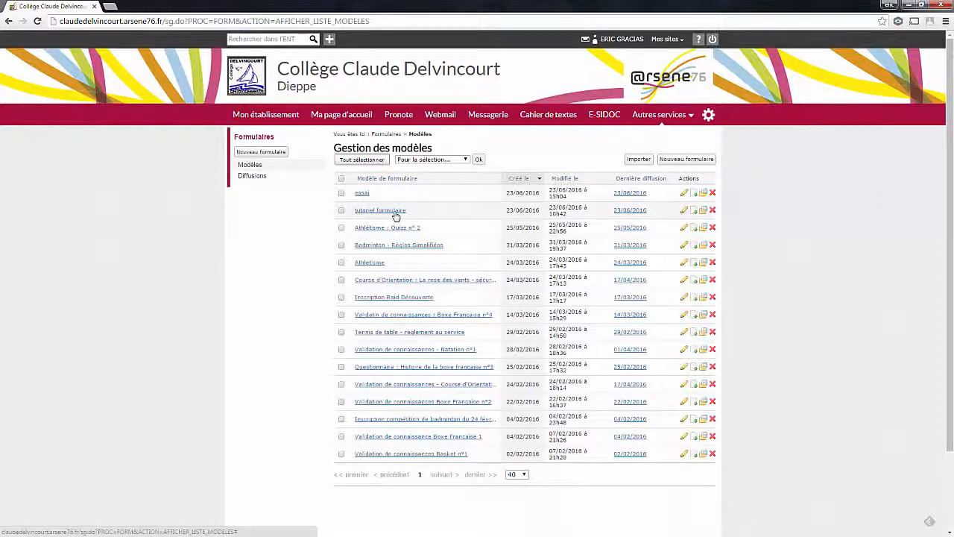
{"action": "left_click", "coordinate": [695, 214]}
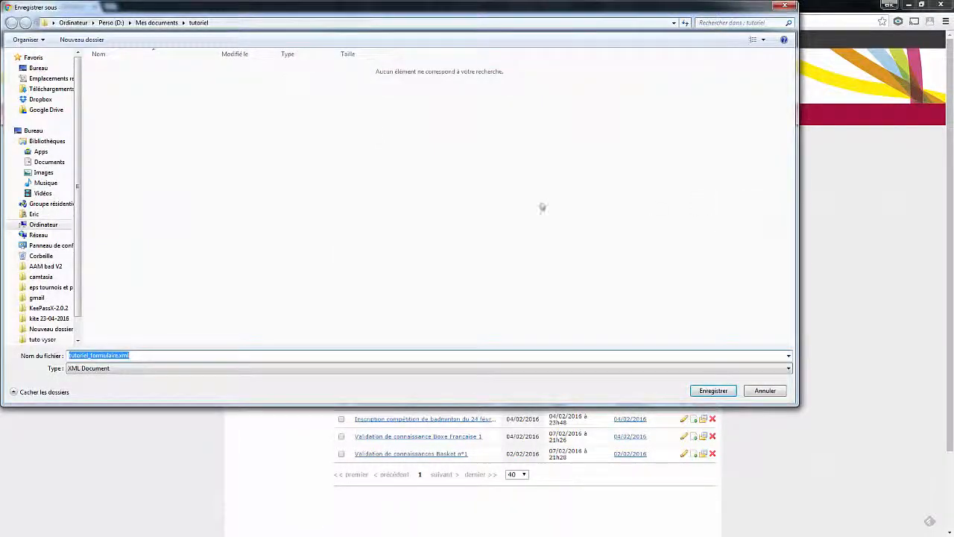
{"action": "left_click", "coordinate": [701, 392]}
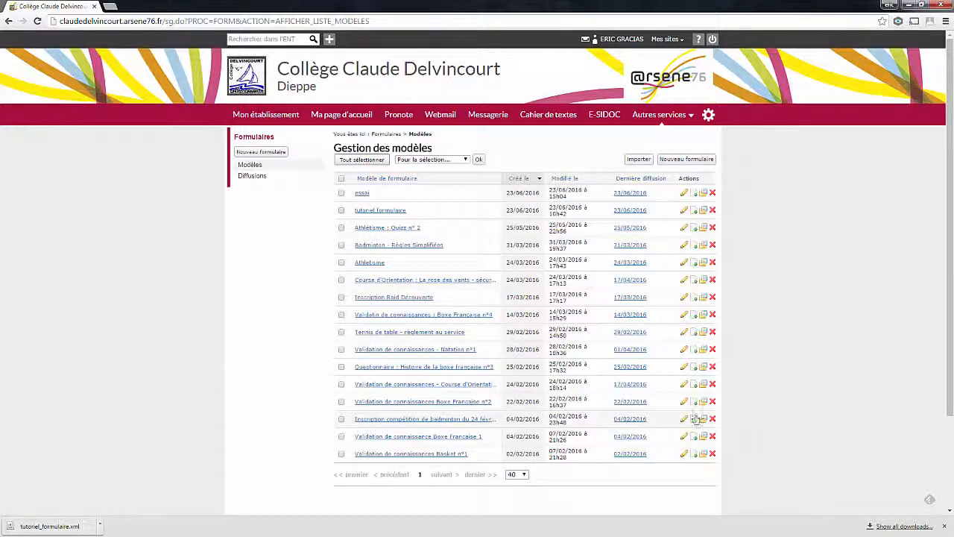
{"action": "left_click", "coordinate": [945, 6]}
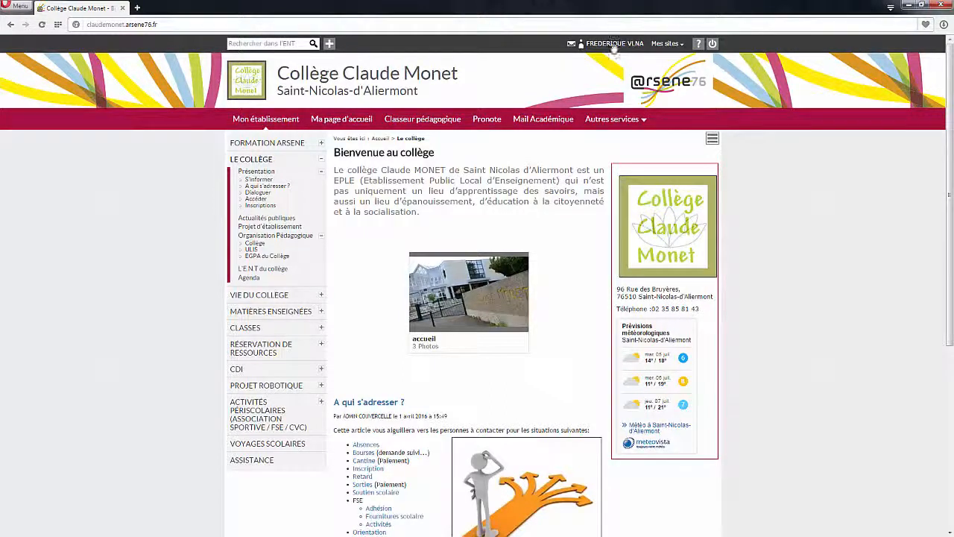
{"action": "left_click", "coordinate": [659, 46]}
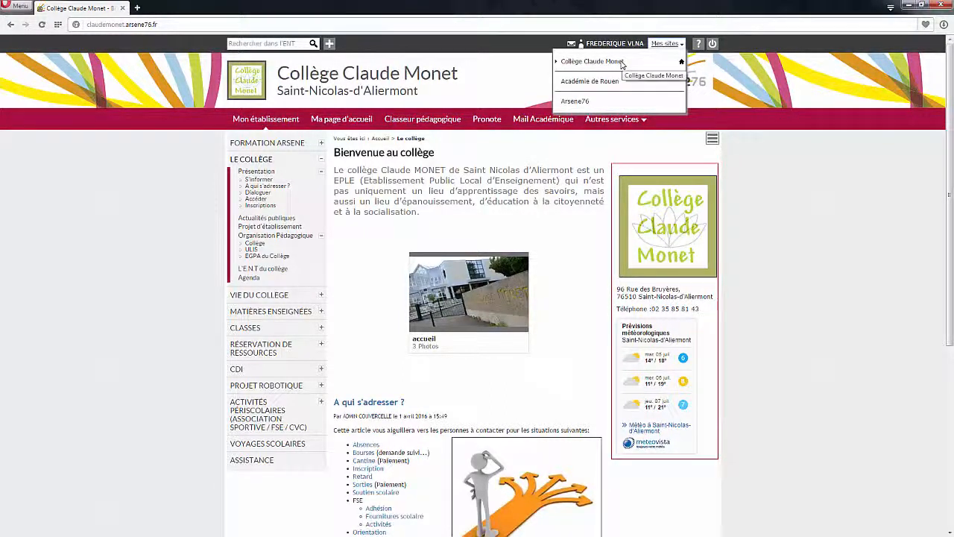
{"action": "left_click", "coordinate": [670, 47]}
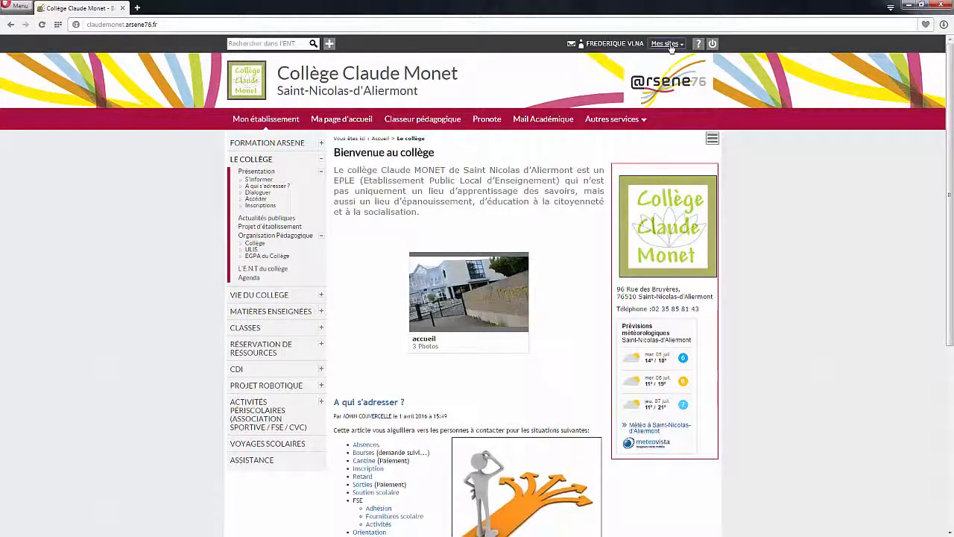
- Import tutoriel_formulaire.xml as a form template in the Formulaires service of the Collège Claude Monet site
{"action": "left_click", "coordinate": [612, 119]}
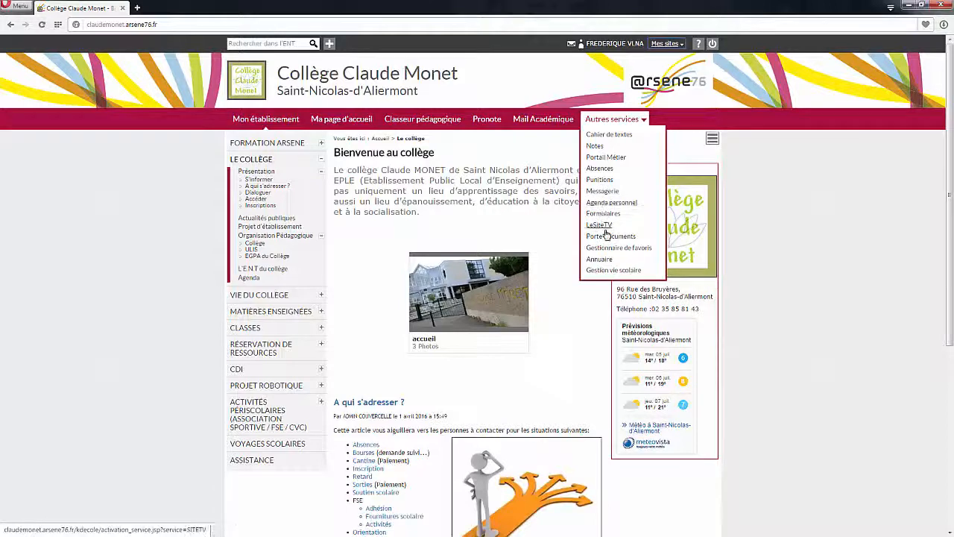
{"action": "left_click", "coordinate": [603, 215]}
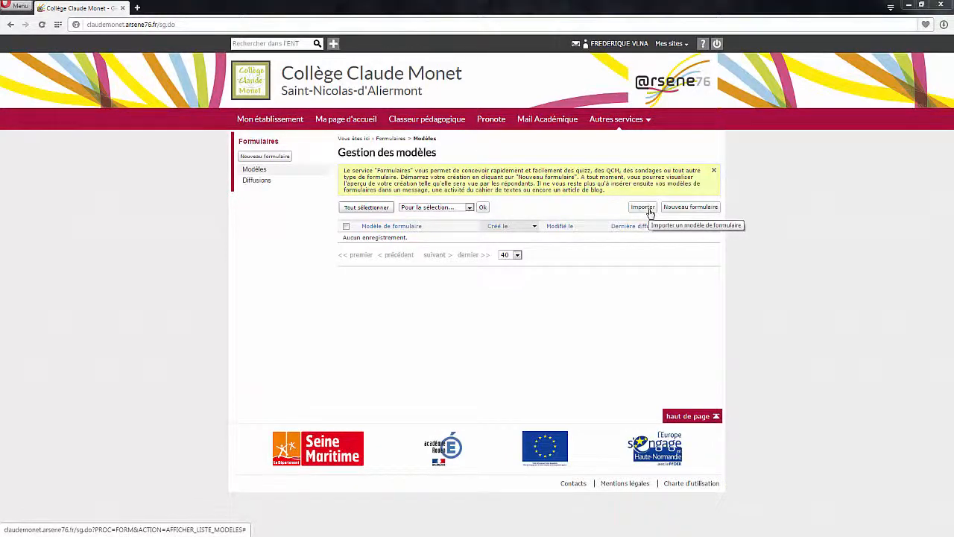
{"action": "left_click", "coordinate": [643, 207]}
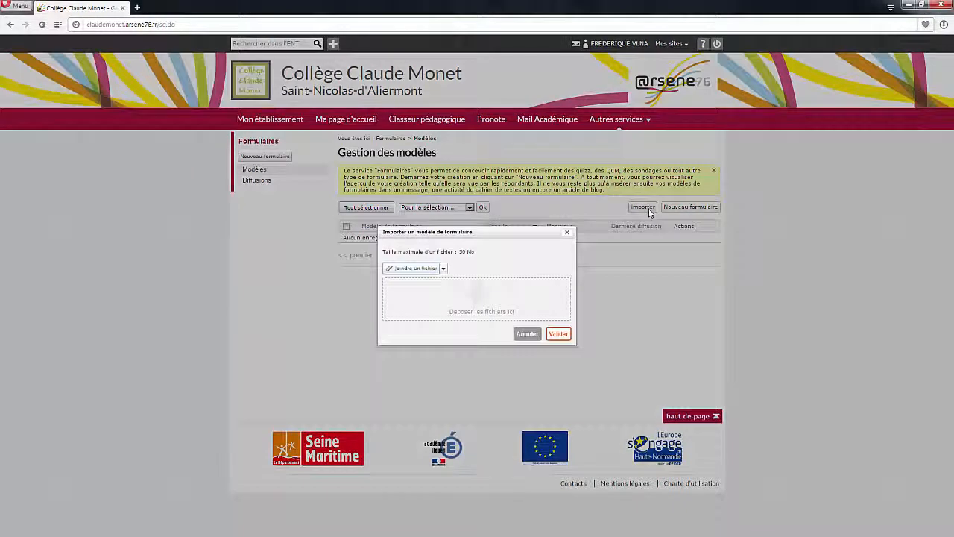
{"action": "left_click", "coordinate": [402, 273]}
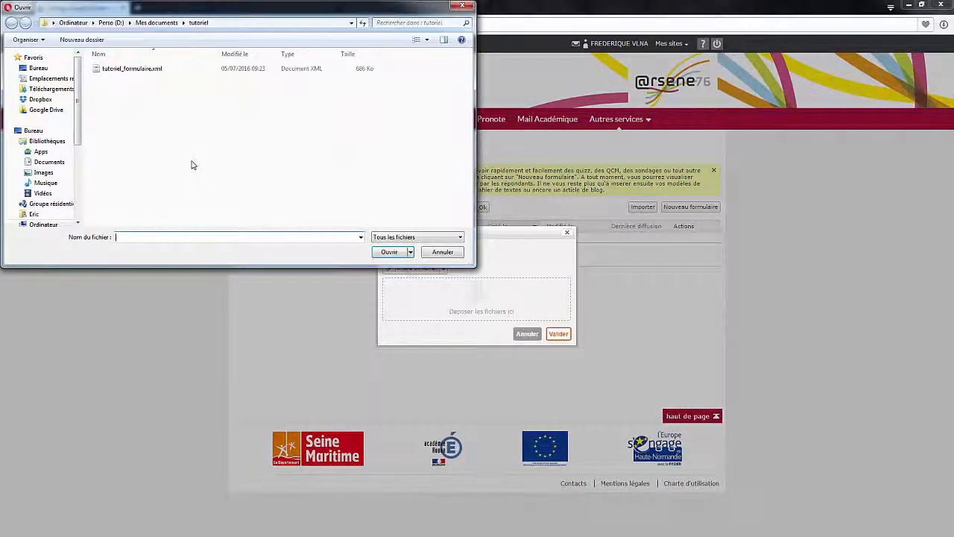
{"action": "double_click", "coordinate": [117, 71]}
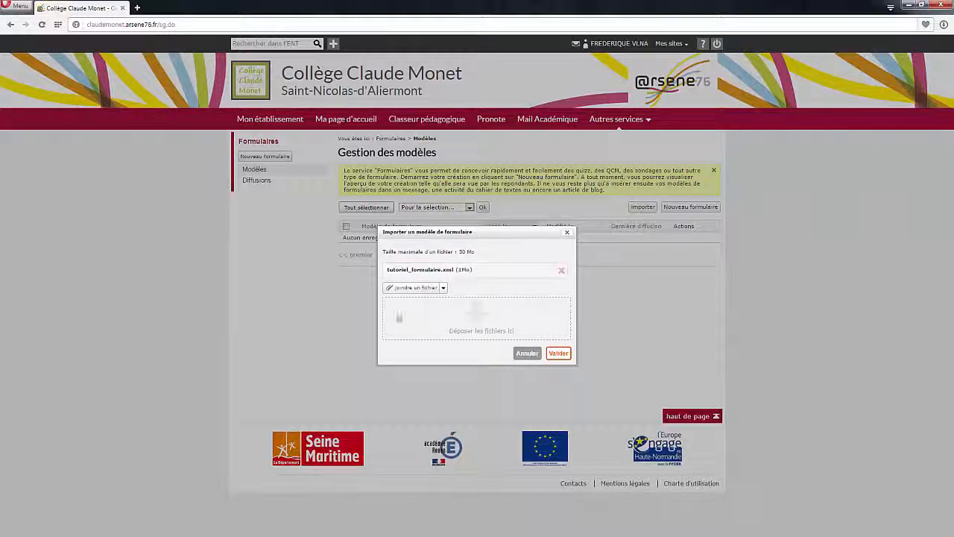
{"action": "left_click", "coordinate": [559, 354]}
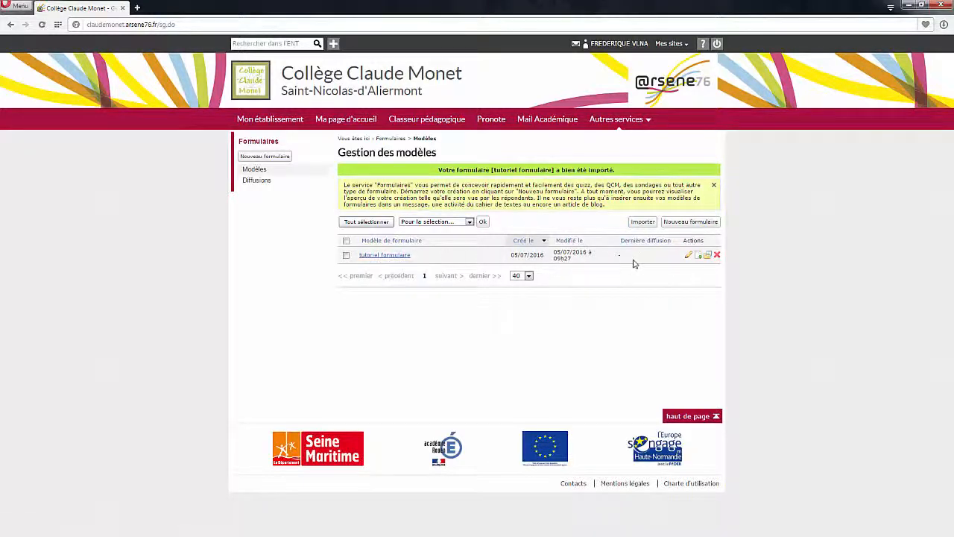
- Preview the imported "tutoriel formulaire" template down to its last question, and close the preview
{"action": "left_click", "coordinate": [405, 257]}
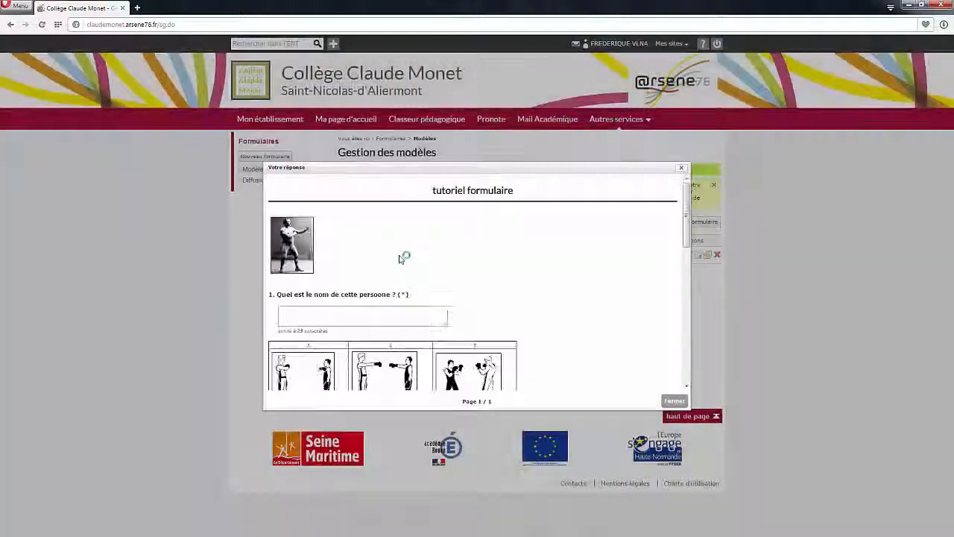
{"action": "scroll", "coordinate": [606, 264], "scroll_direction": "down", "scroll_amount": 5}
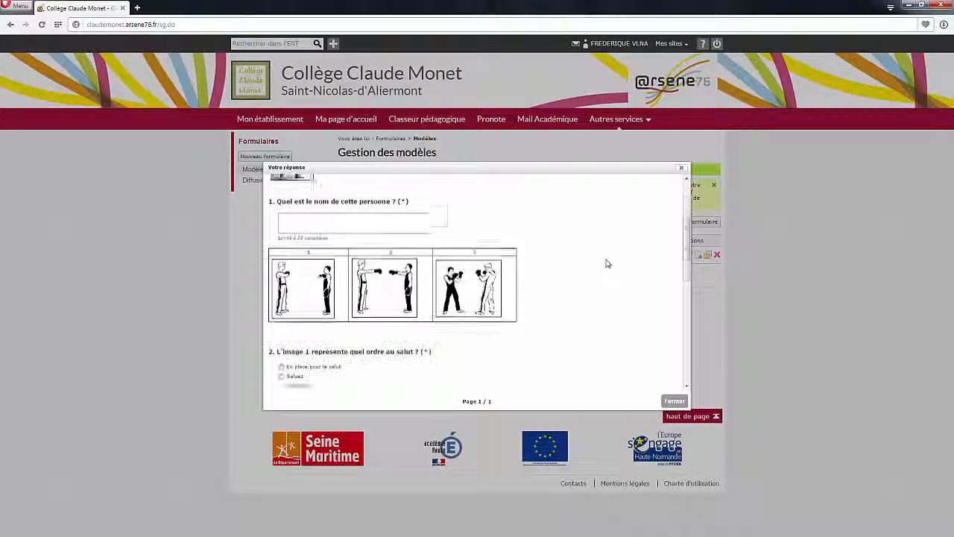
{"action": "scroll", "coordinate": [606, 263], "scroll_direction": "down", "scroll_amount": 5}
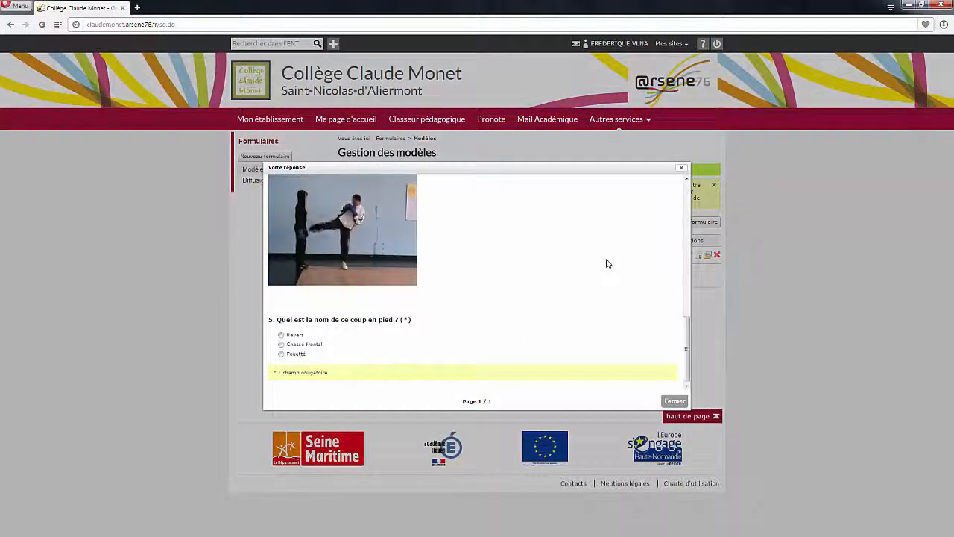
{"action": "scroll", "coordinate": [606, 264], "scroll_direction": "up", "scroll_amount": 4}
{"action": "scroll", "coordinate": [611, 255], "scroll_direction": "up", "scroll_amount": 3}
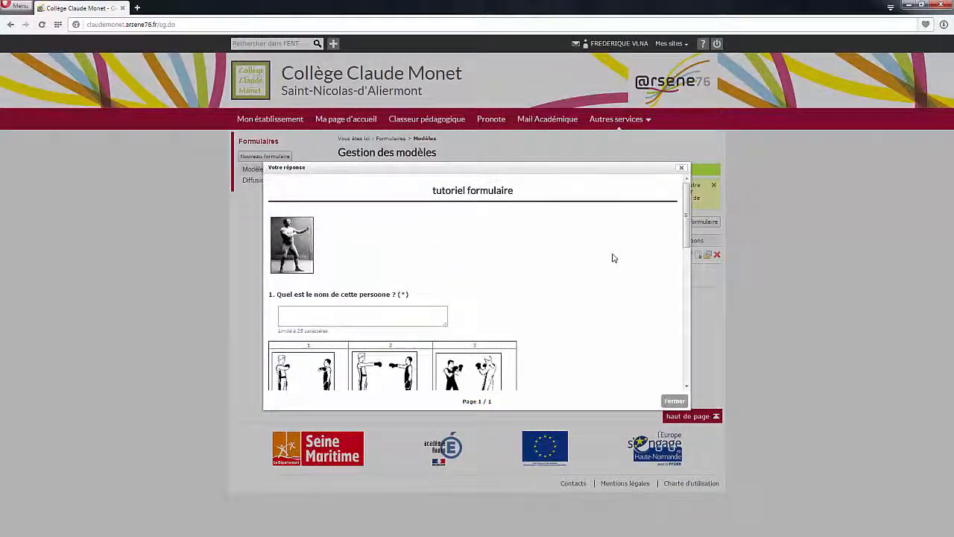
{"action": "left_click", "coordinate": [681, 167]}
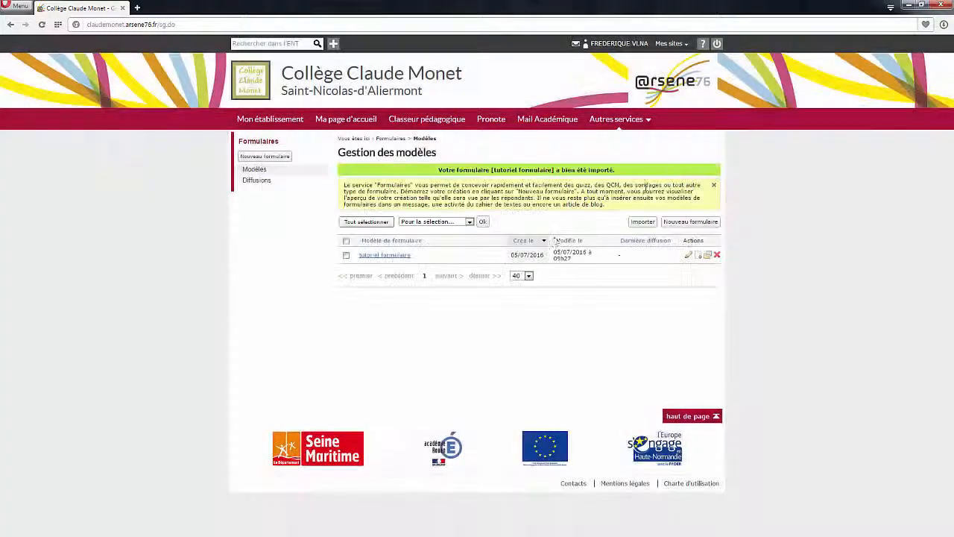
- Edit the imported template, rename the form "claude monet" and save the change
{"action": "left_click", "coordinate": [688, 256]}
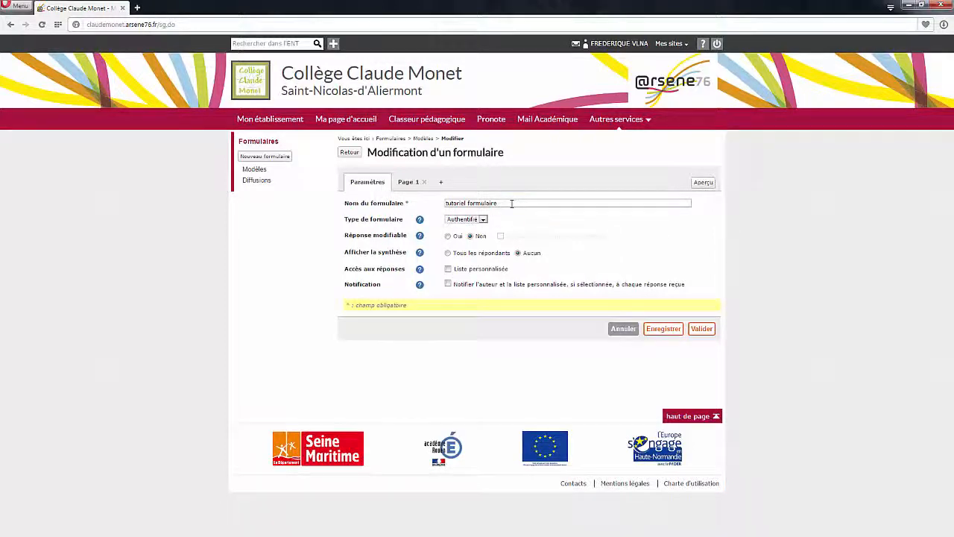
{"action": "left_click_drag", "start_coordinate": [509, 208], "coordinate": [421, 207]}
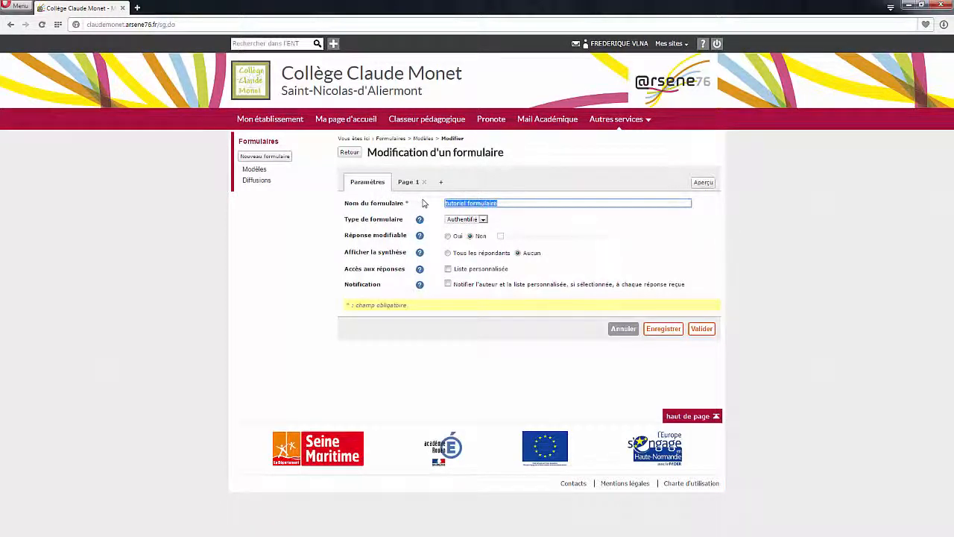
{"action": "key", "text": "BackSpace"}
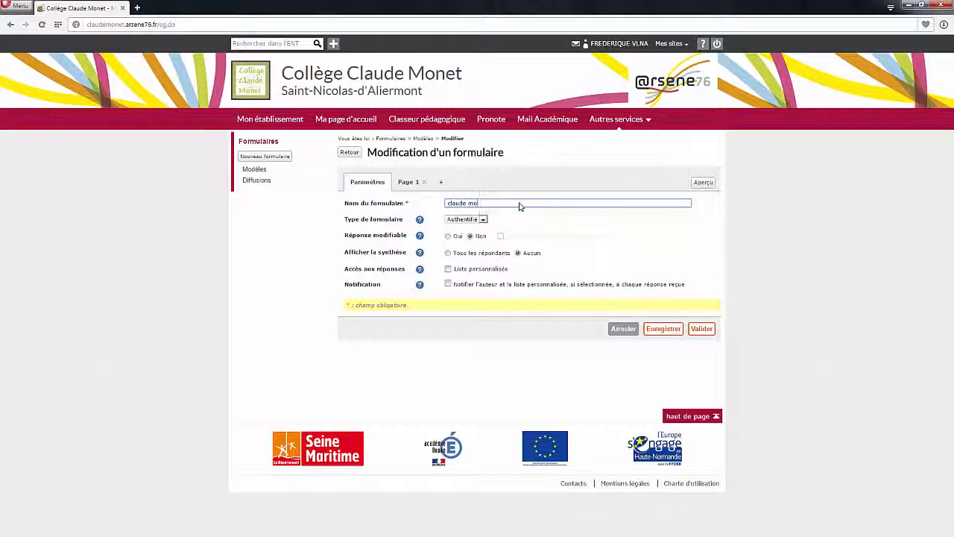
{"action": "left_click", "coordinate": [664, 331]}
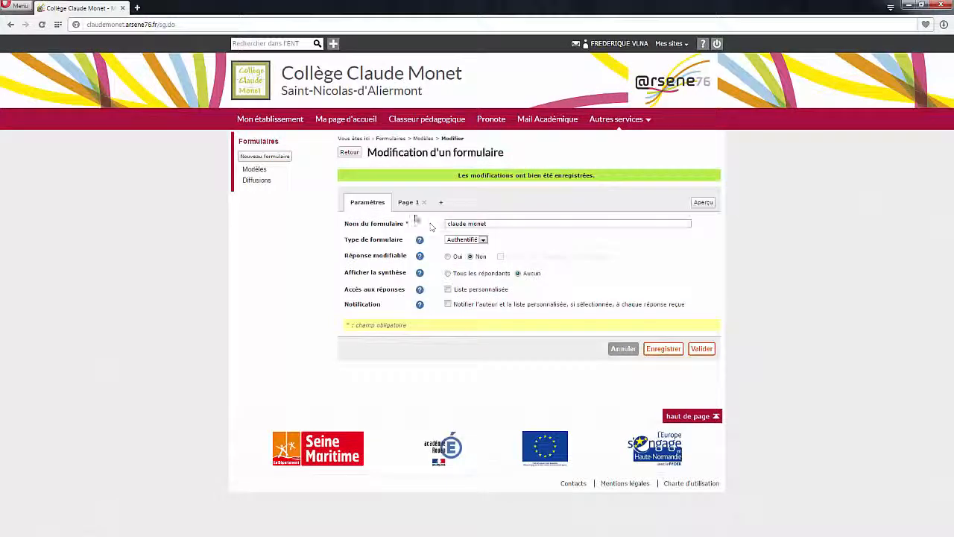
- Insert a question after Question 5 on Page 1, titled "est ce que le formulaire à bien fonctionner"
{"action": "left_click", "coordinate": [403, 205]}
{"action": "scroll", "coordinate": [580, 285], "scroll_direction": "down", "scroll_amount": 8}
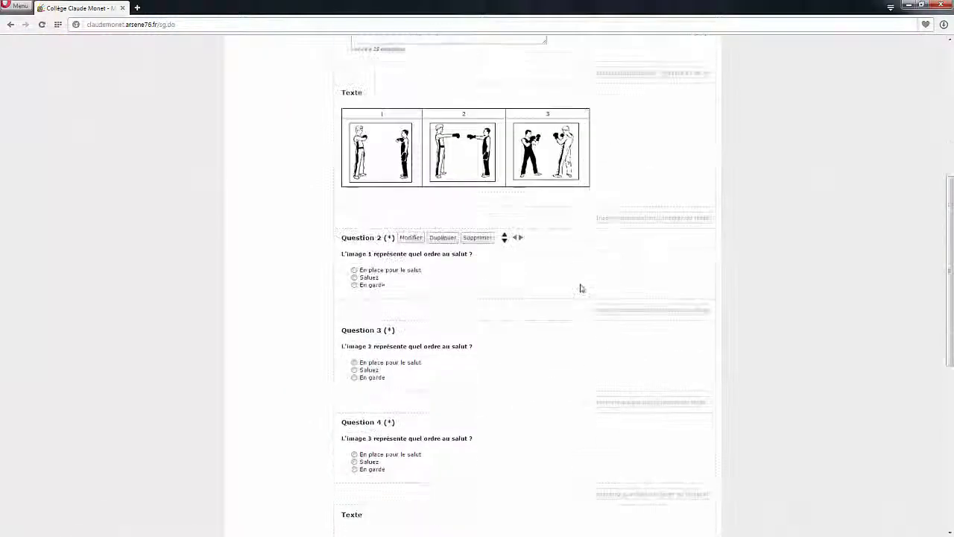
{"action": "scroll", "coordinate": [500, 328], "scroll_direction": "down", "scroll_amount": 2}
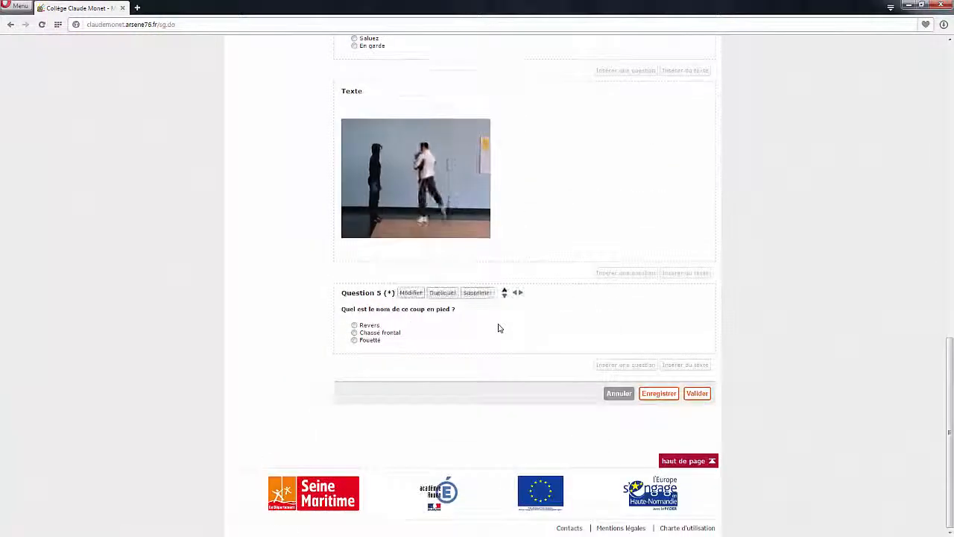
{"action": "left_click", "coordinate": [625, 365]}
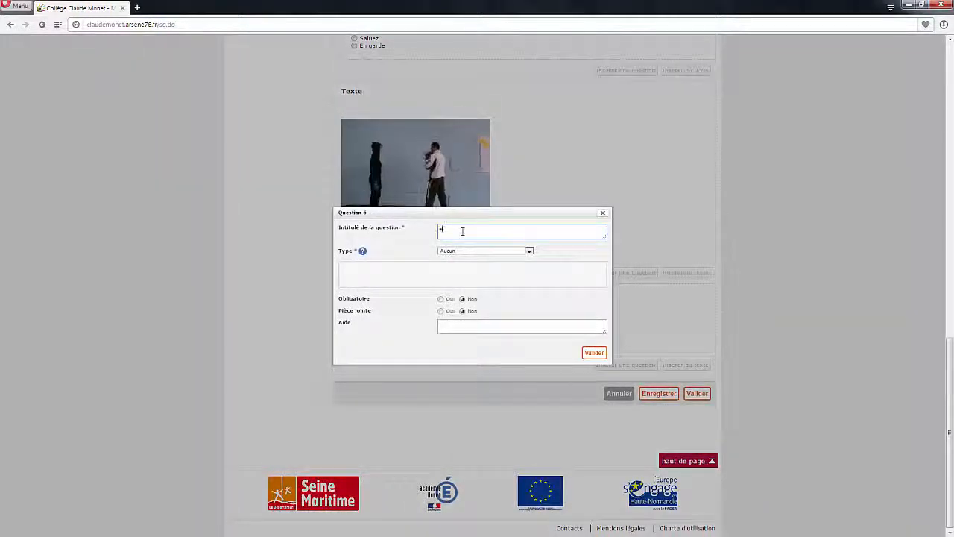
{"action": "type", "text": "est ce que le f"}
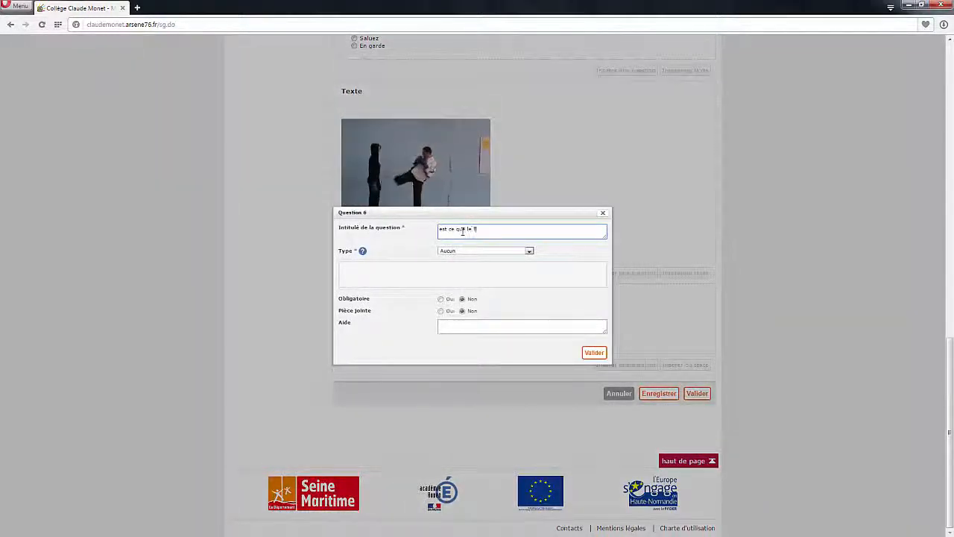
{"action": "type", "text": "ormulaire à bien fonc"}
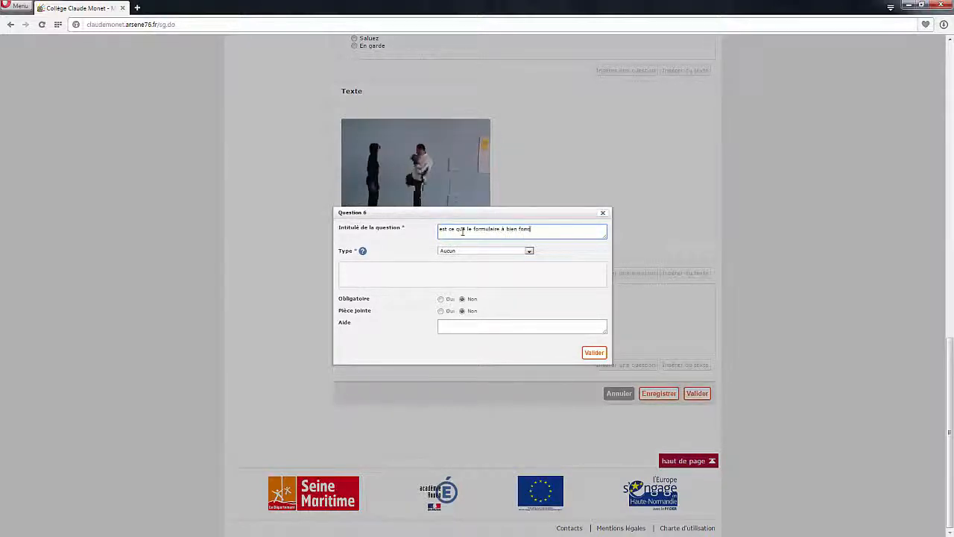
{"action": "type", "text": "tionner"}
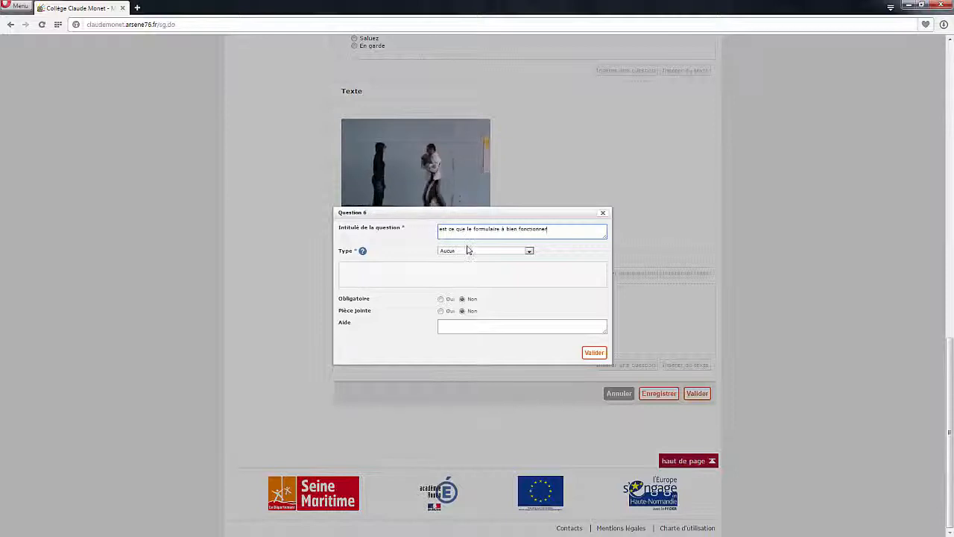
- Make the new question "Réponse unique : bouton radio" with the choices oui and non, and validate the question and the form
{"action": "left_click", "coordinate": [468, 250]}
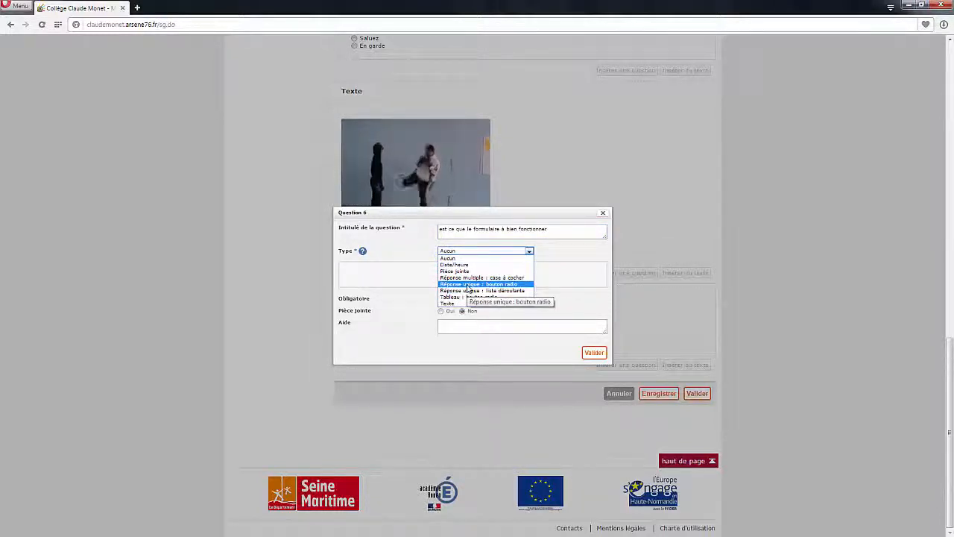
{"action": "left_click", "coordinate": [468, 285]}
{"action": "left_click", "coordinate": [447, 292]}
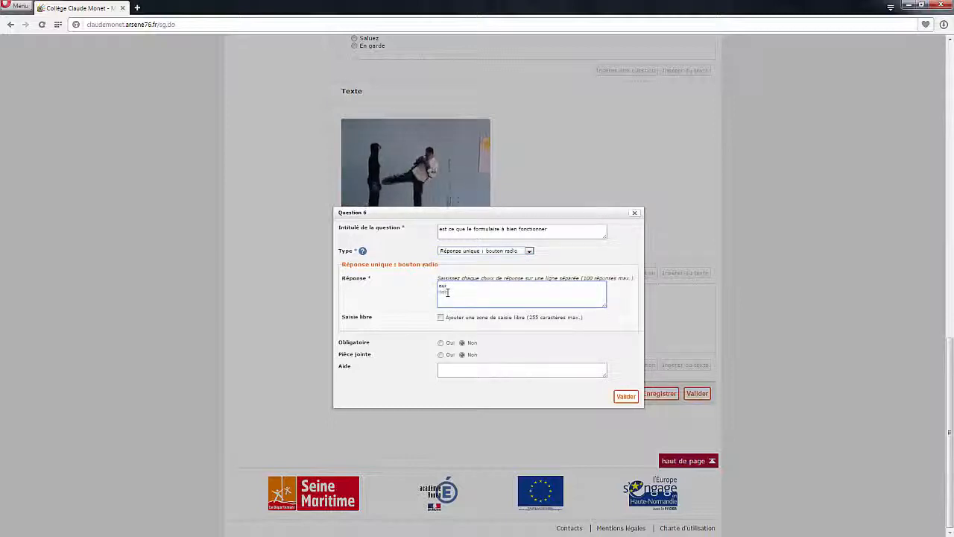
{"action": "left_click", "coordinate": [626, 396]}
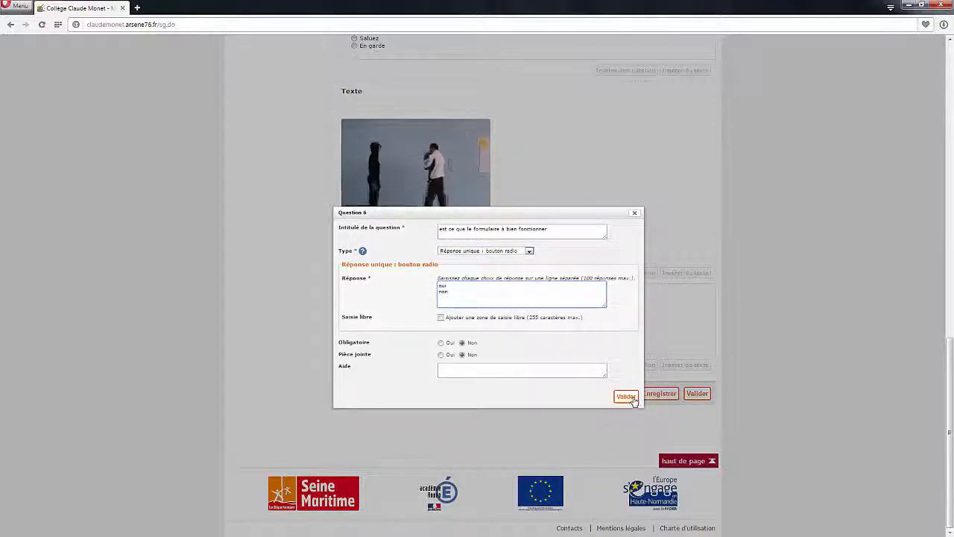
{"action": "scroll", "coordinate": [641, 410], "scroll_direction": "down", "scroll_amount": 15}
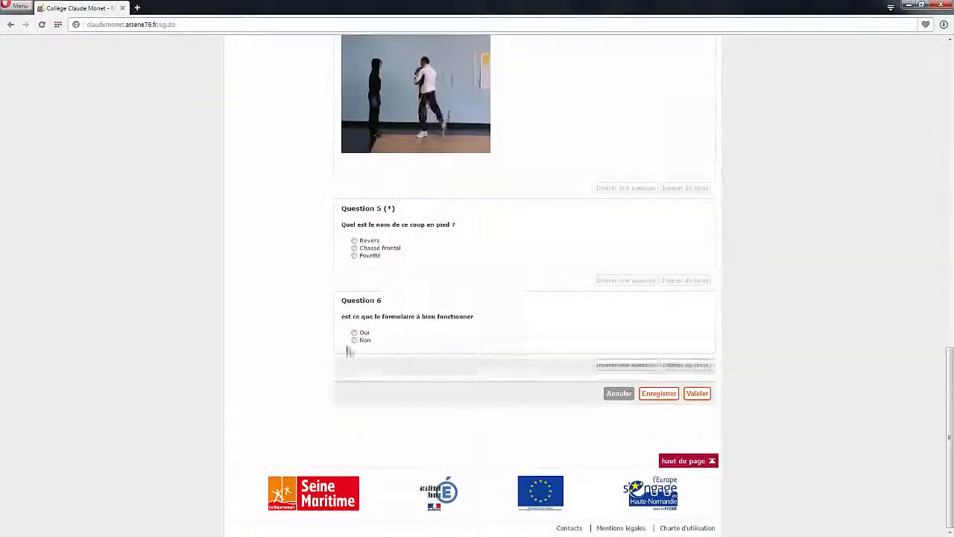
{"action": "left_click", "coordinate": [697, 398]}
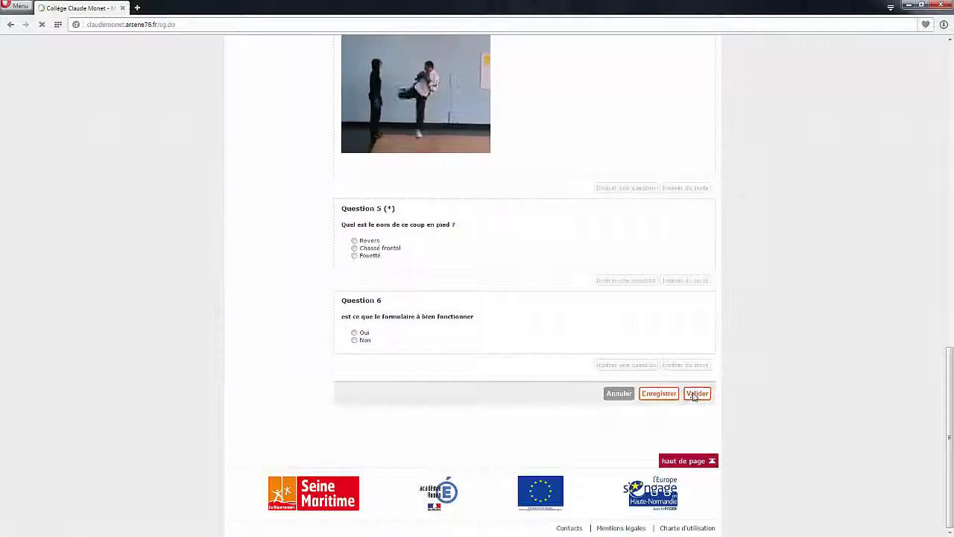